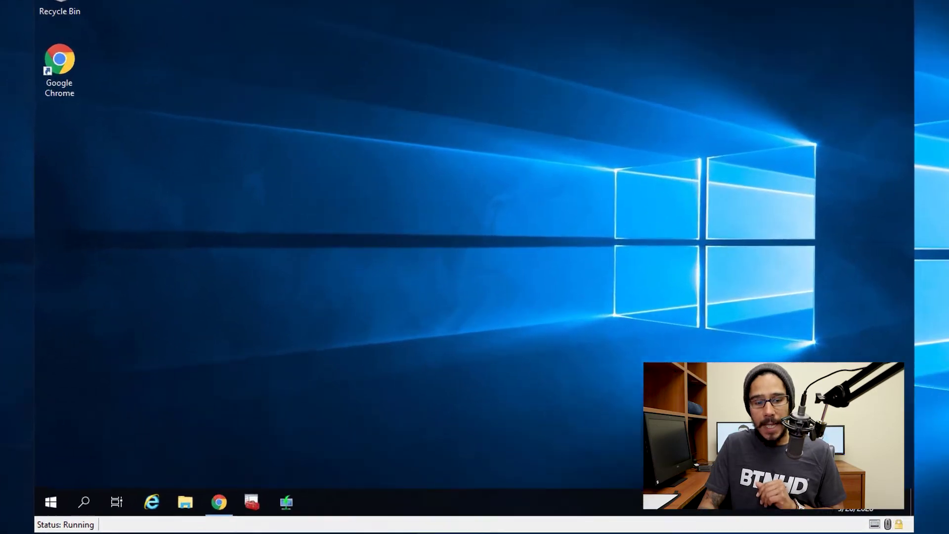
Open the Win+X quick-access menu from the virtual machine's Start button
right_click(120, 452)
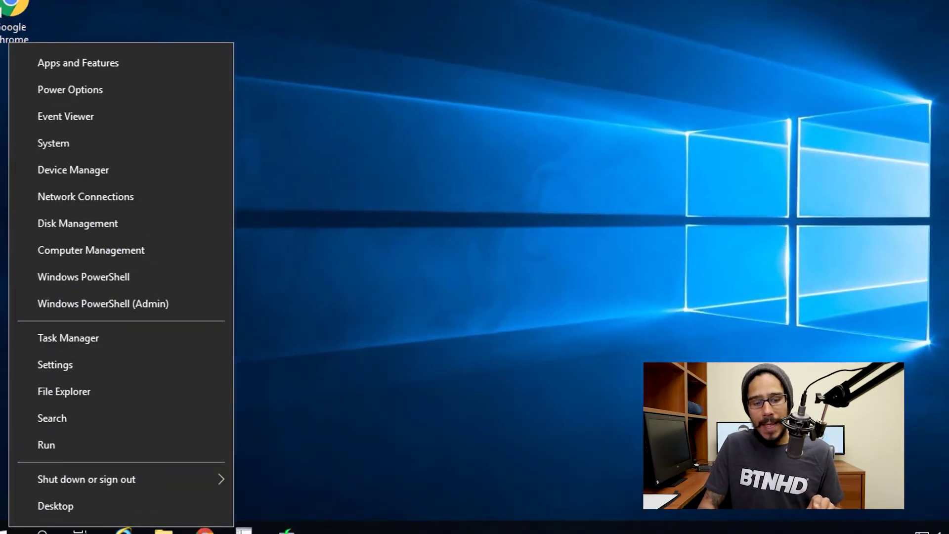
Check the installed Windows version with winver, then launch Control Panel
key(r)
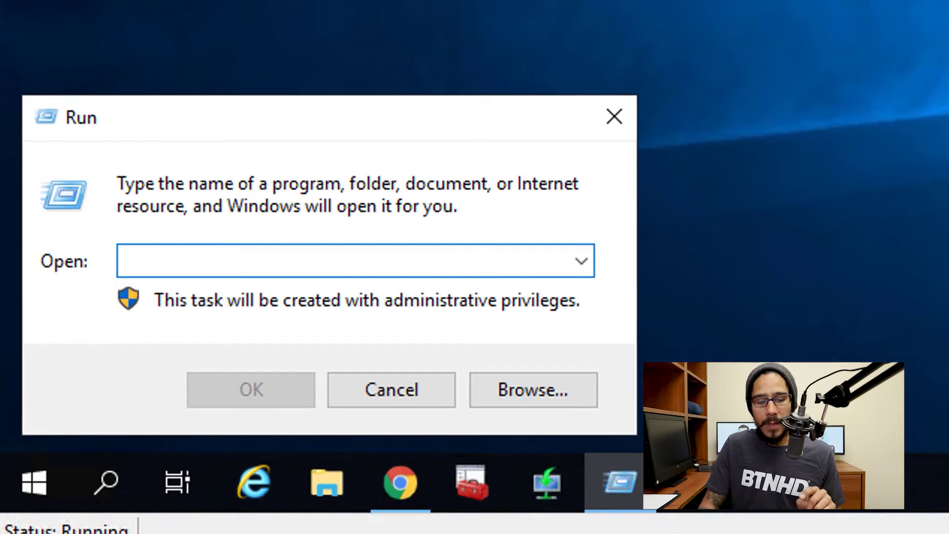
text(winver)
key(Return)
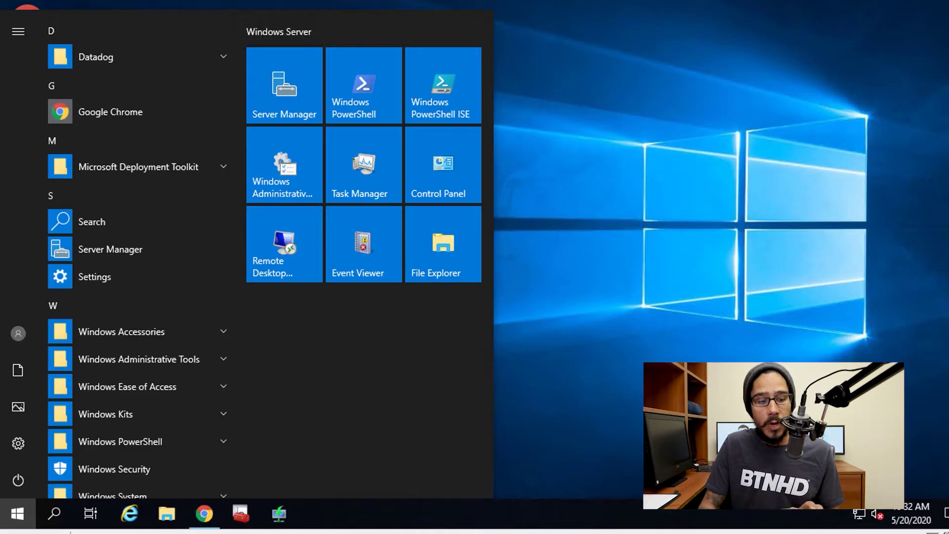
text(cont)
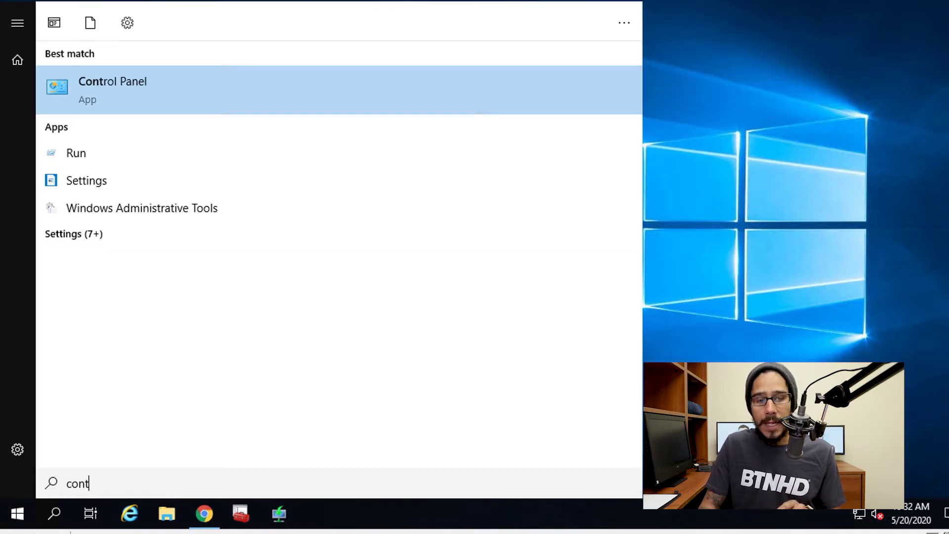
key(Return)
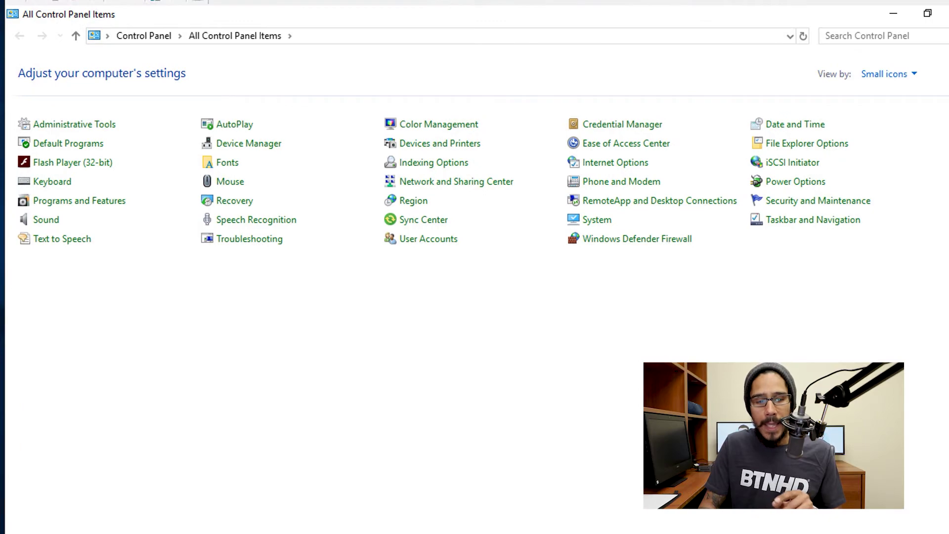
Uninstall the Windows Assessment and Deployment Kit from Programs and Features
click(98, 218)
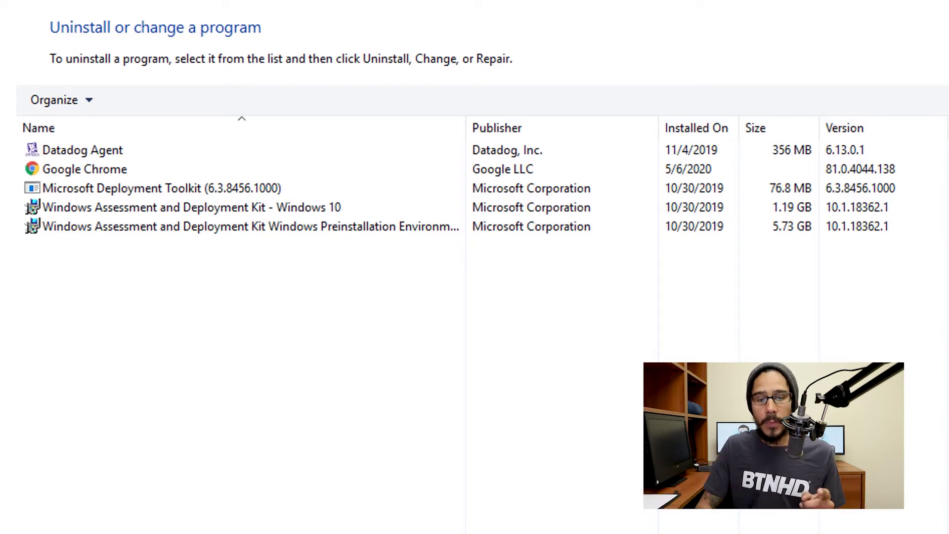
click(191, 208)
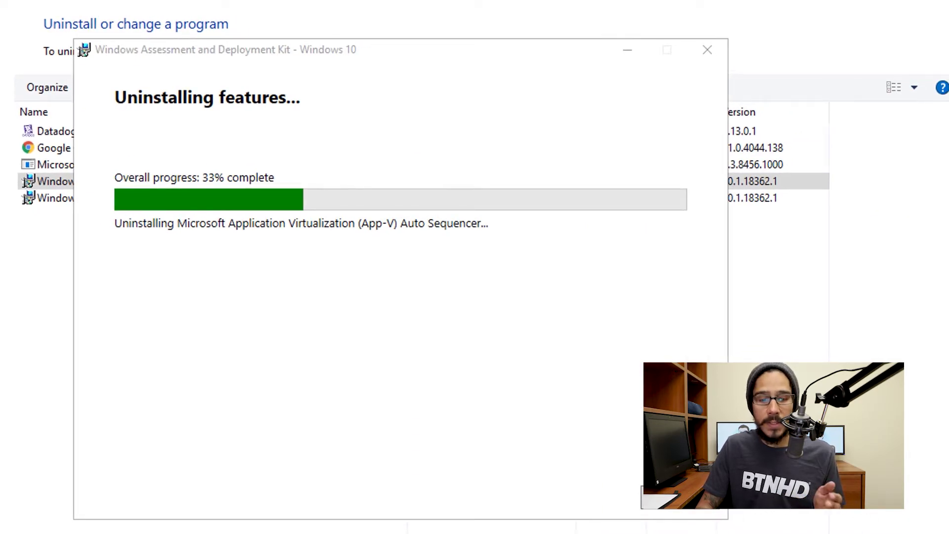
click(682, 498)
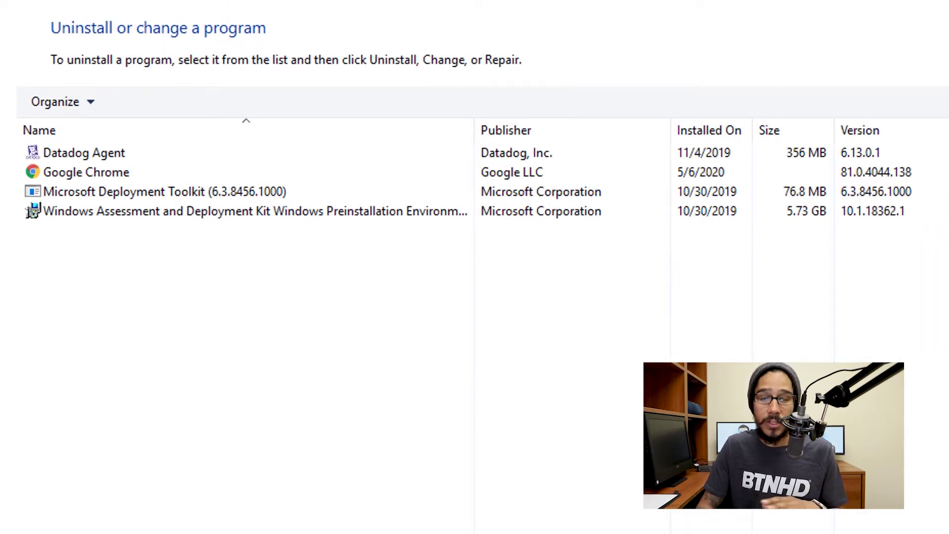
Uninstall the Windows Preinstallation Environment Add-ons
click(255, 211)
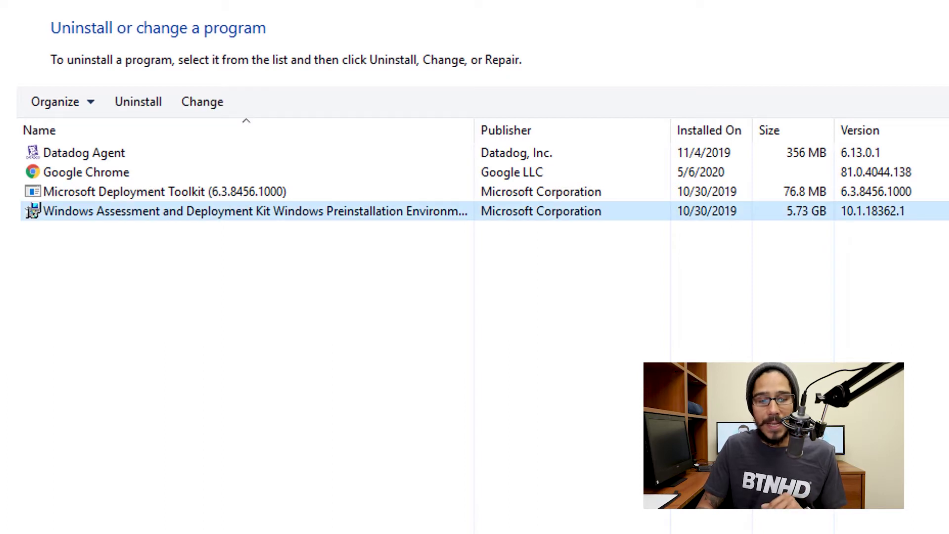
click(139, 102)
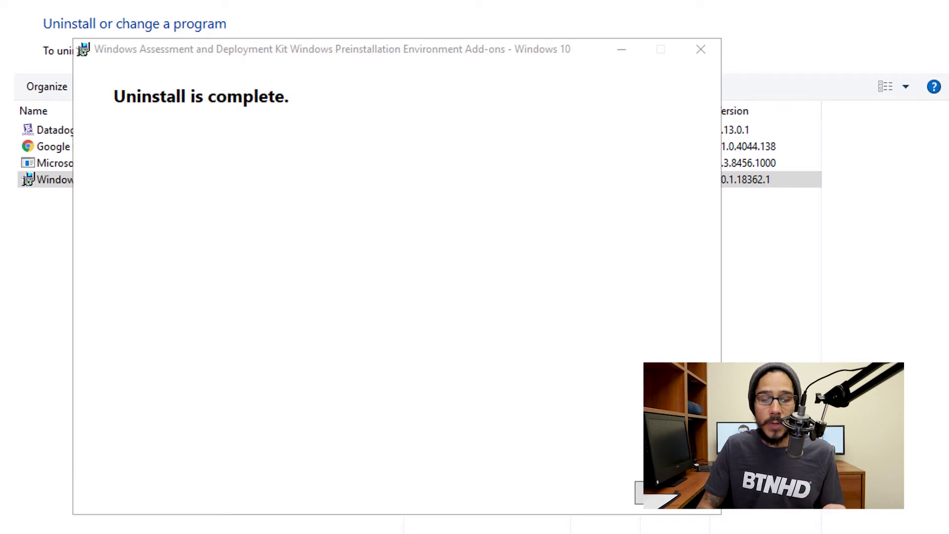
click(672, 493)
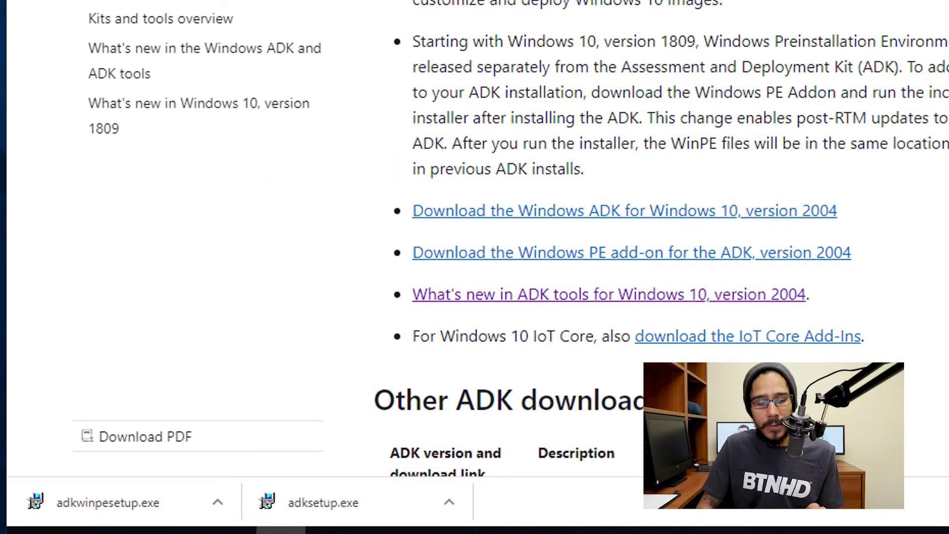
Show the downloaded adksetup and adkwinpesetup installers in their Downloads folder
click(217, 502)
click(272, 432)
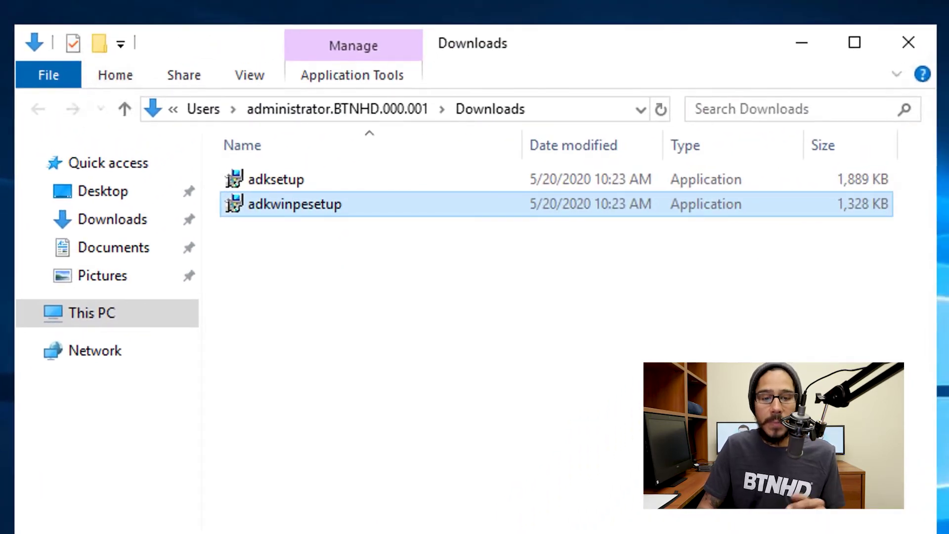
Run adksetup as administrator and install the ADK to C:\Program Files (x86)\Windows Kits\10\ with default features
click(276, 179)
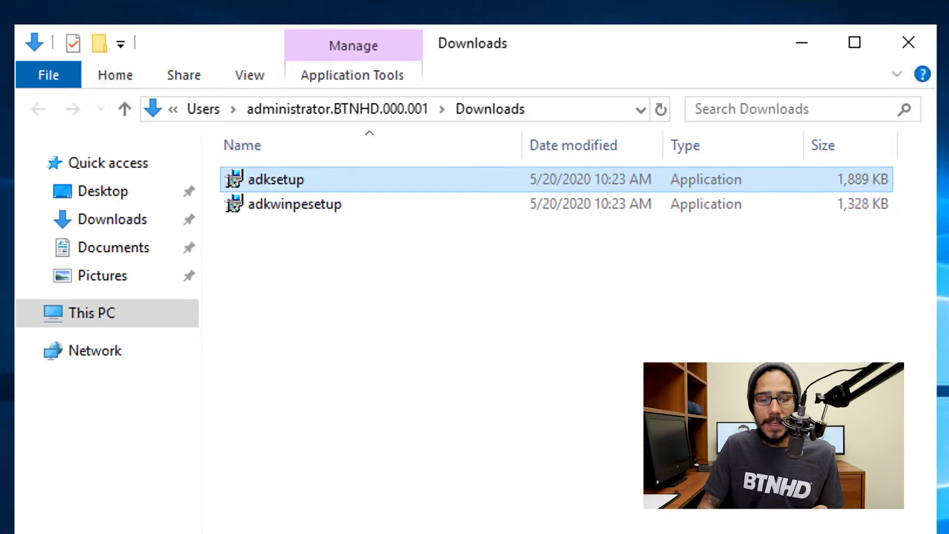
right_click(367, 181)
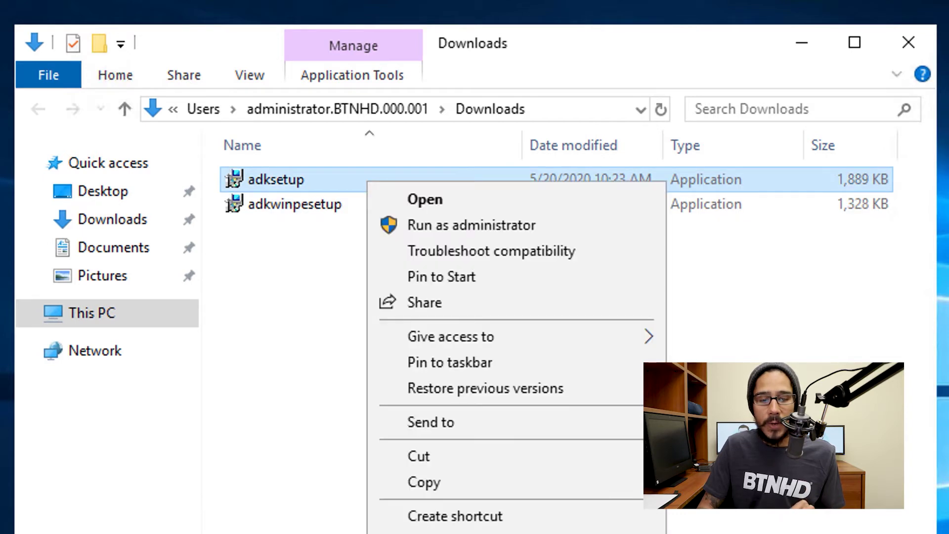
click(471, 225)
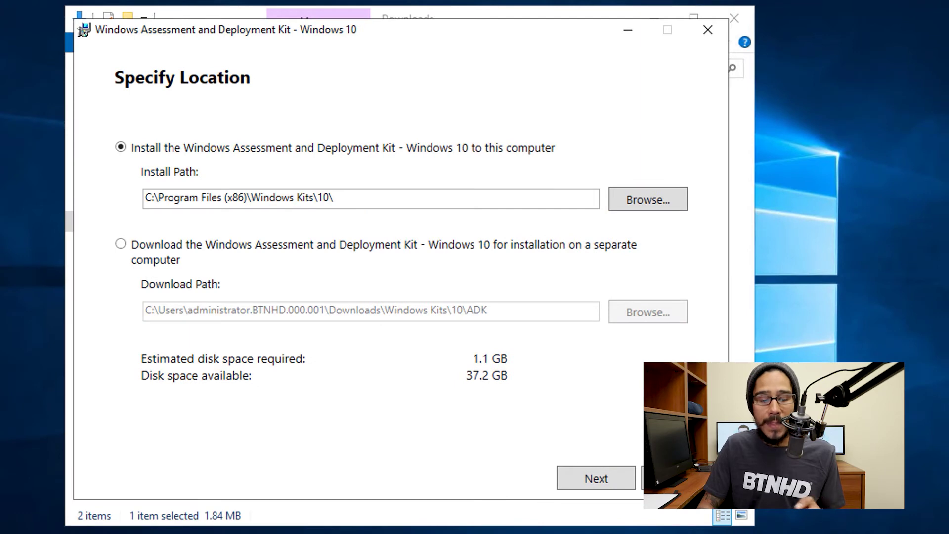
key(Return)
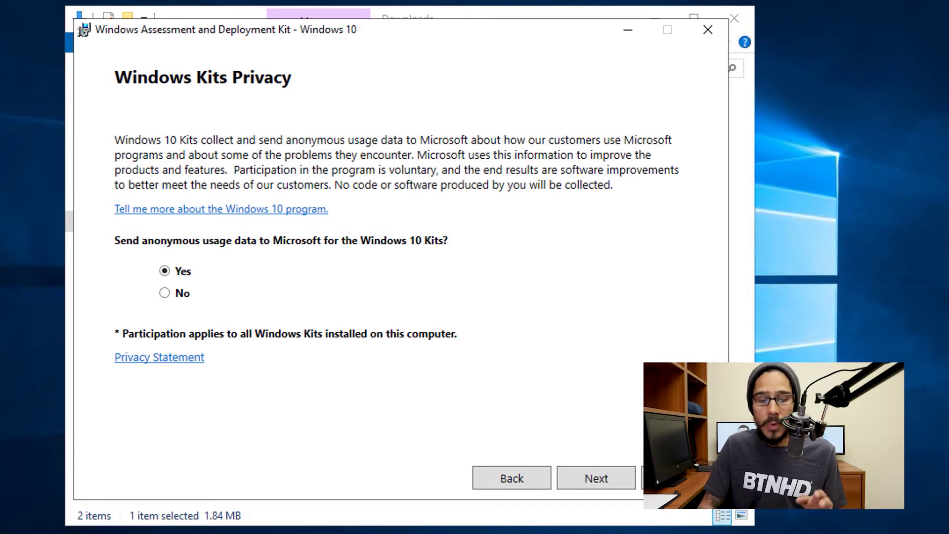
key(Return)
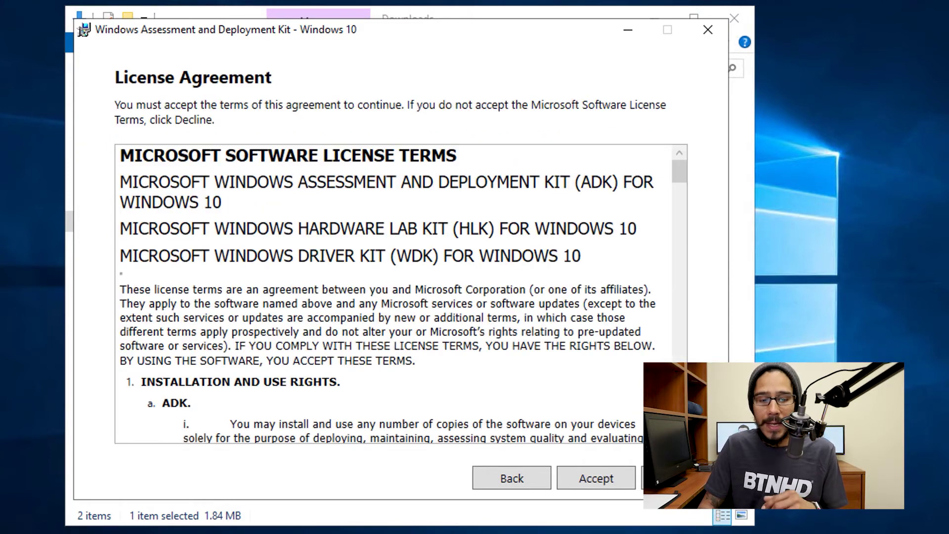
key(Return)
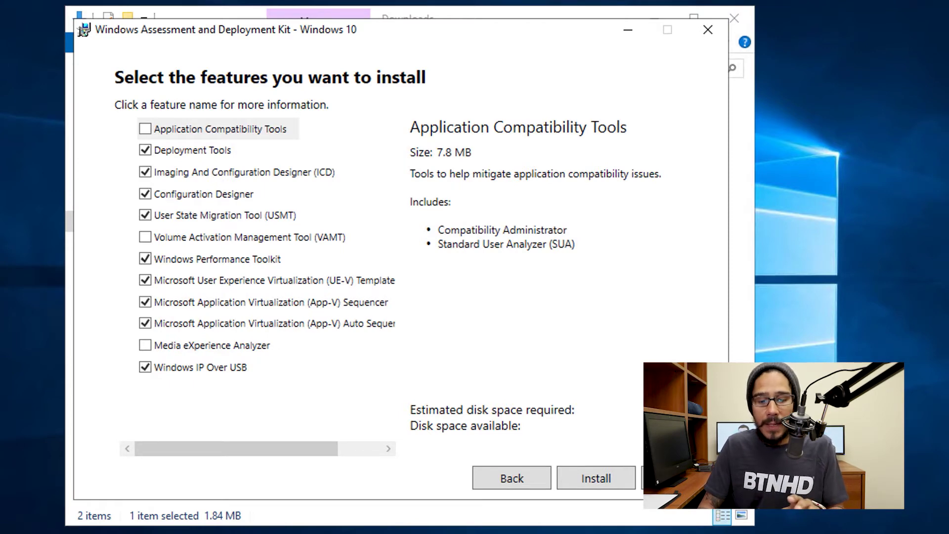
key(Return)
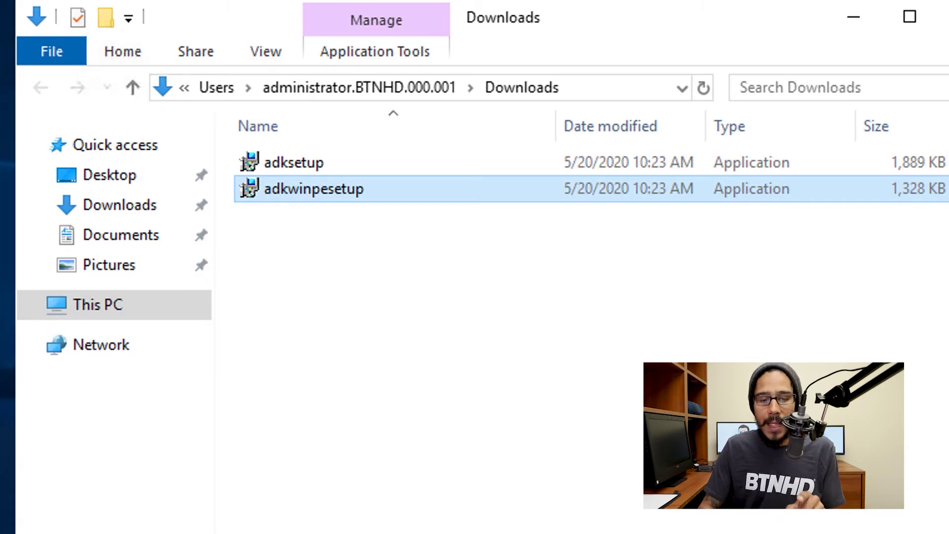
Run adkwinpesetup and install Windows PE to the default path without sending usage data
right_click(382, 196)
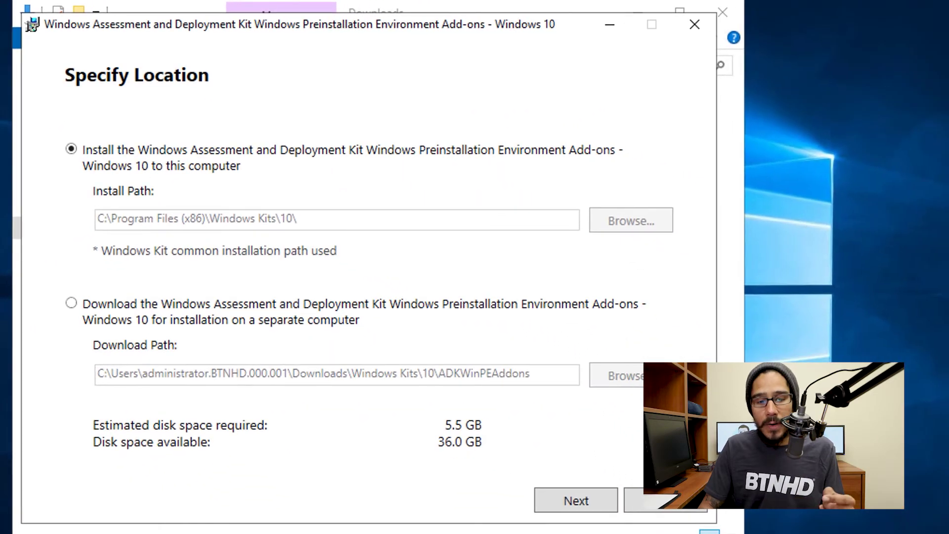
key(Return)
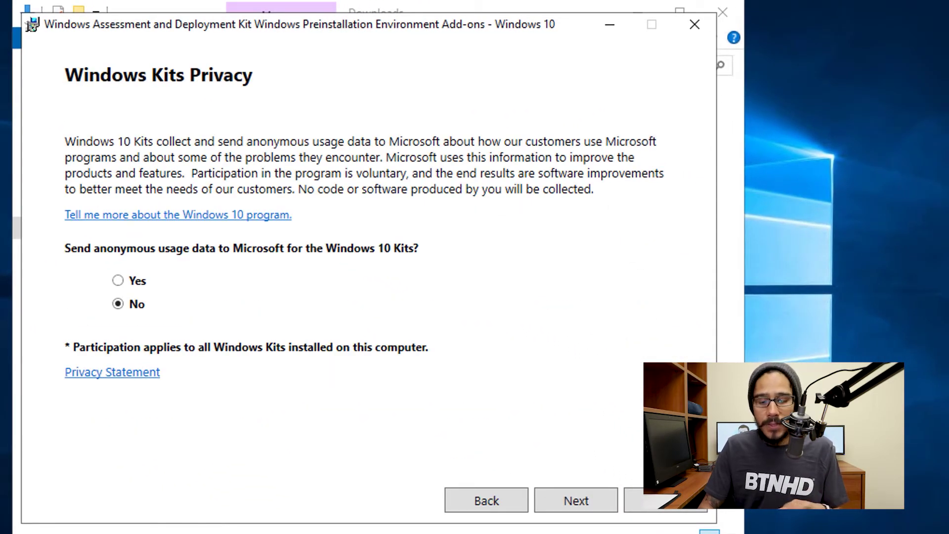
key(Return)
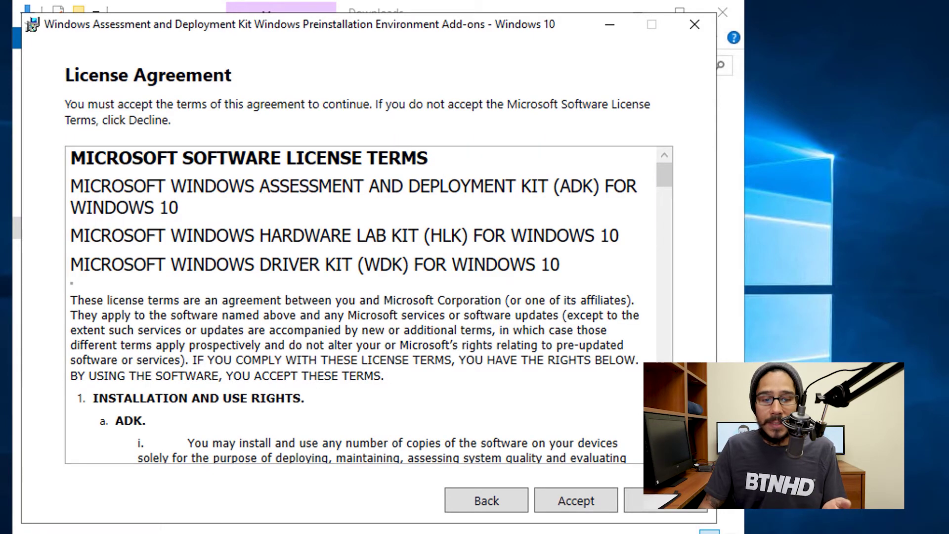
key(Return)
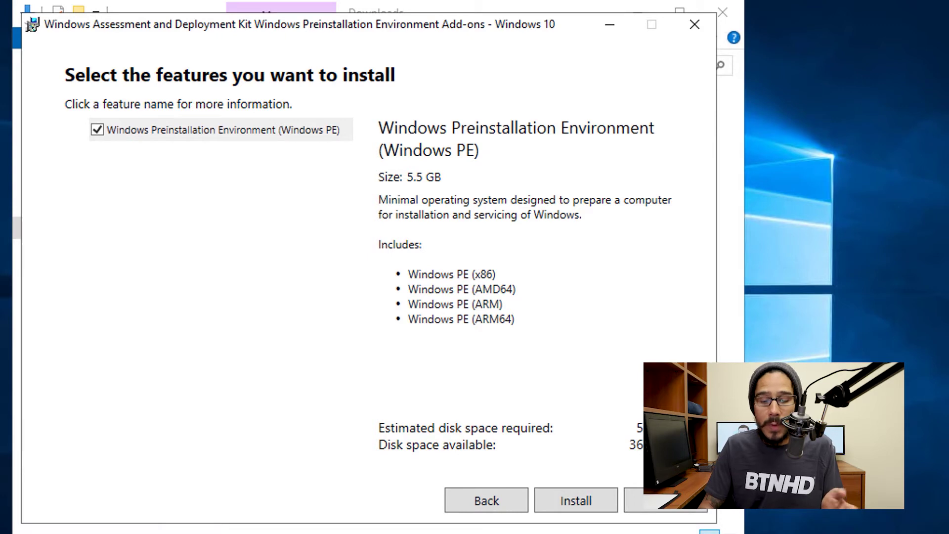
key(Return)
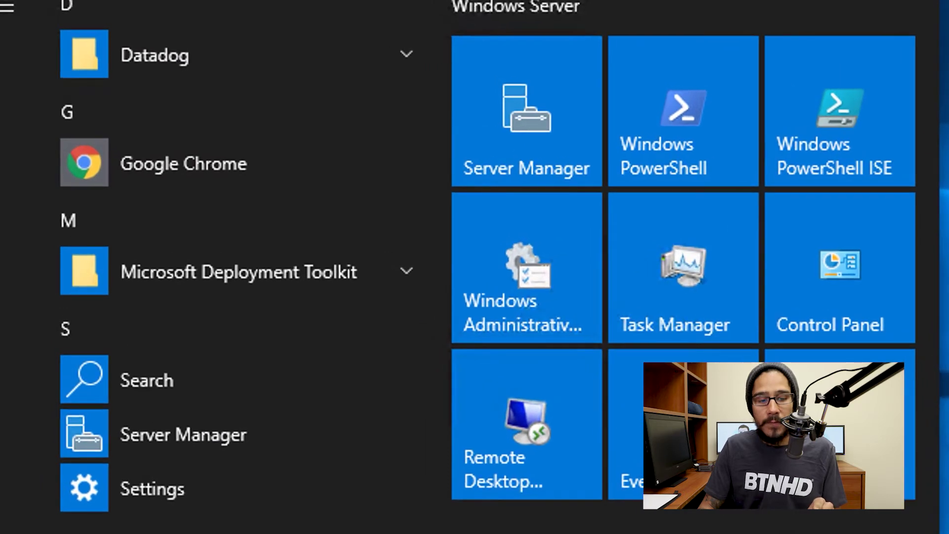
In Deployment Workbench, update MDT Deployment Share with the boot images completely regenerated
click(239, 272)
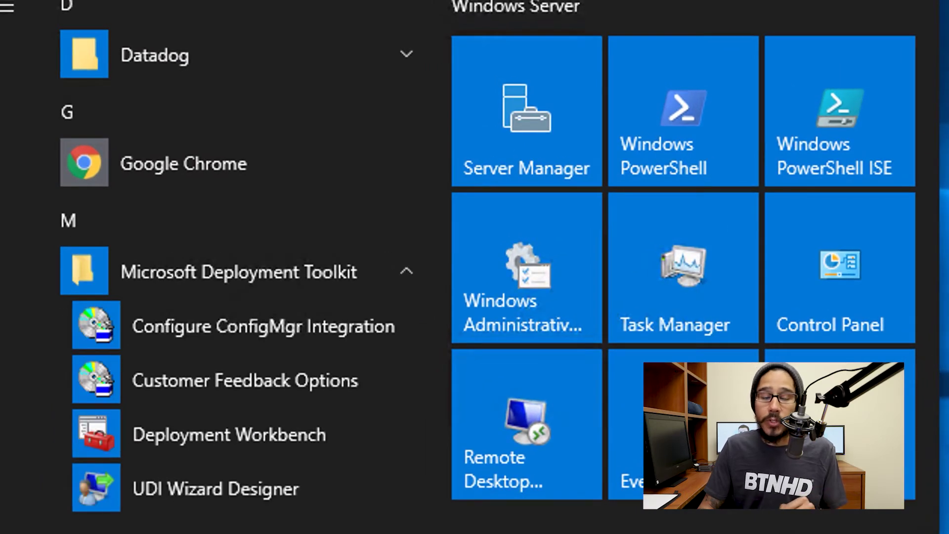
click(229, 434)
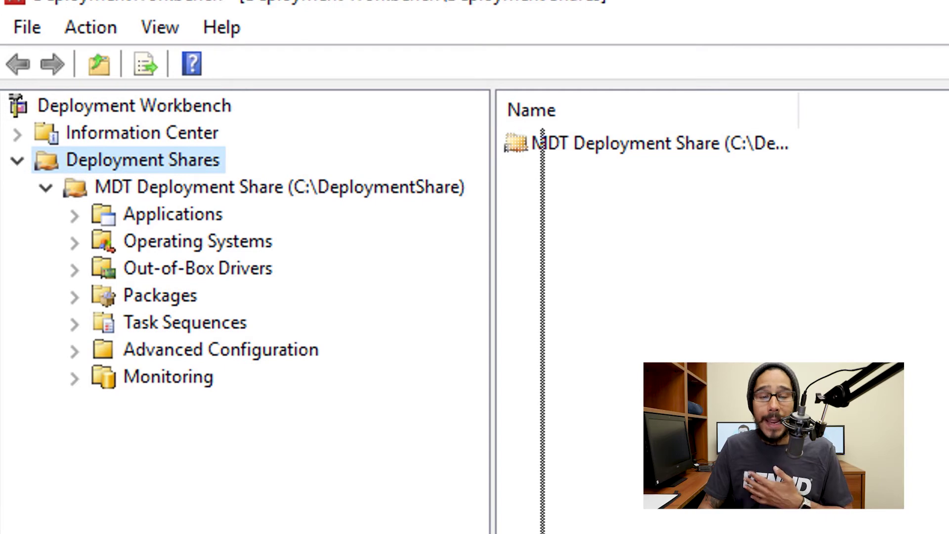
click(279, 187)
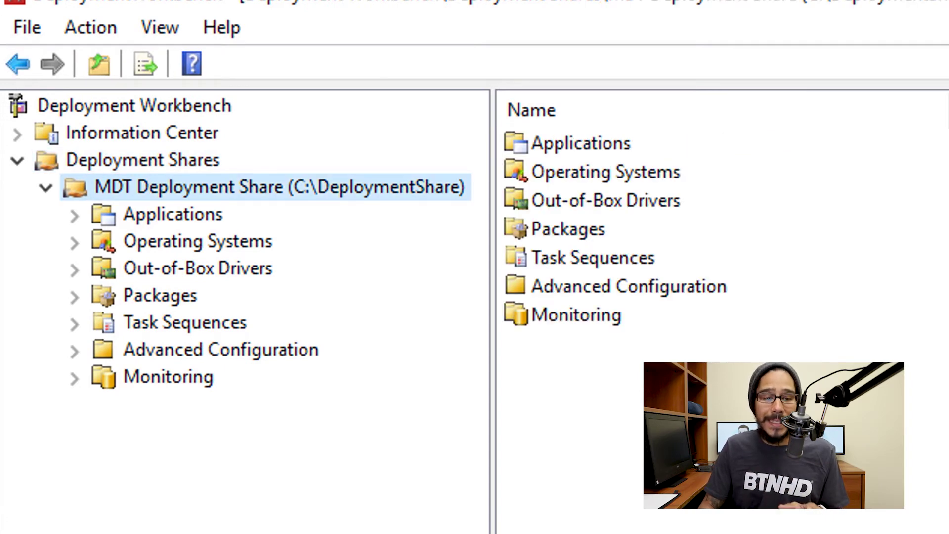
right_click(301, 187)
click(457, 203)
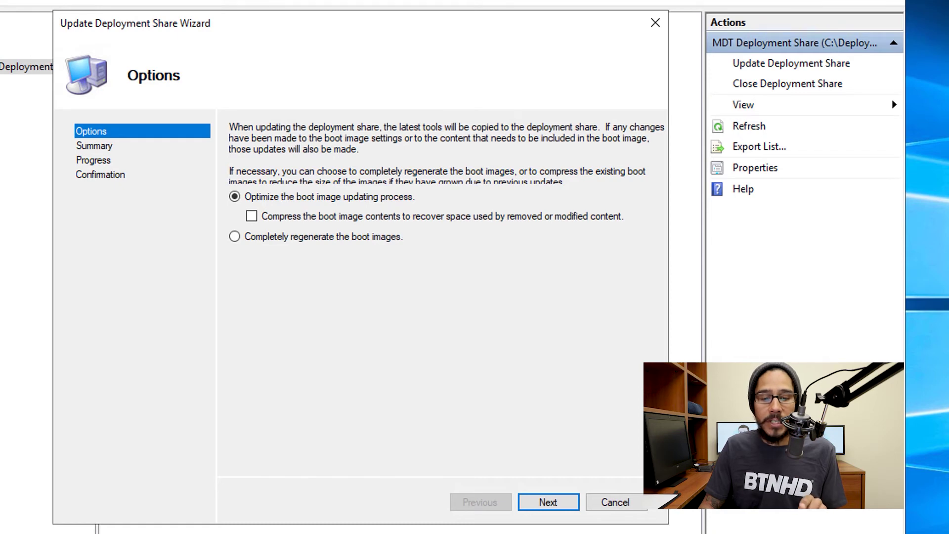
click(235, 237)
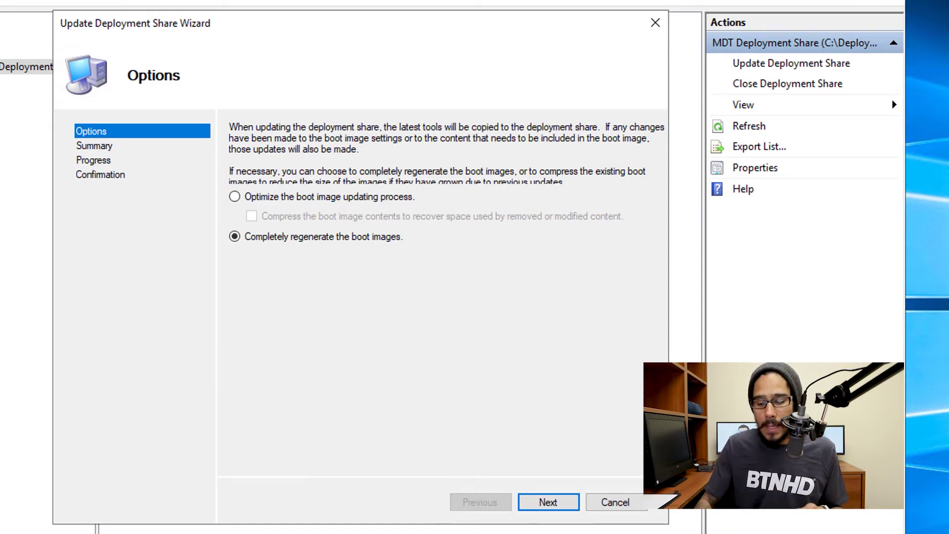
key(Return)
key(Return)
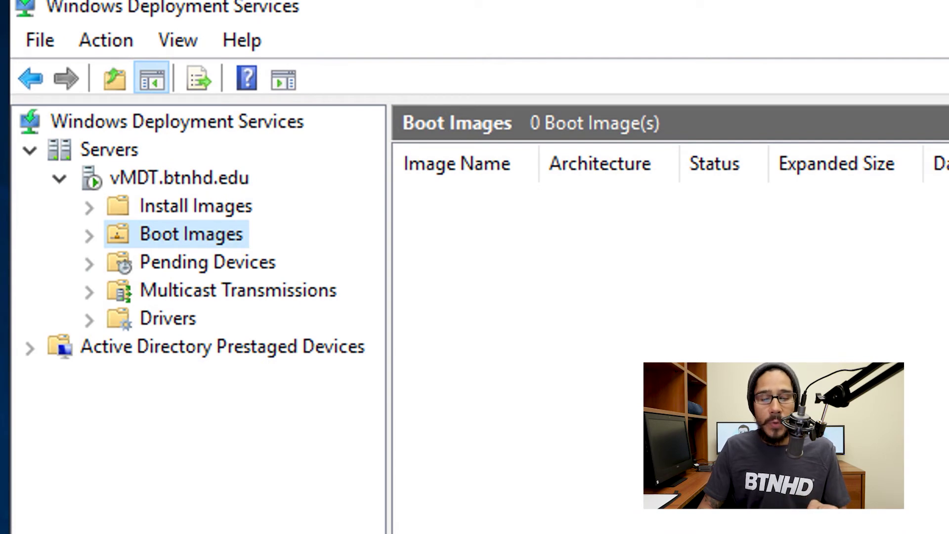
Add LiteTouchPE_x64.wim from DeploymentShare\Boot as a boot image, keeping its default name
right_click(239, 243)
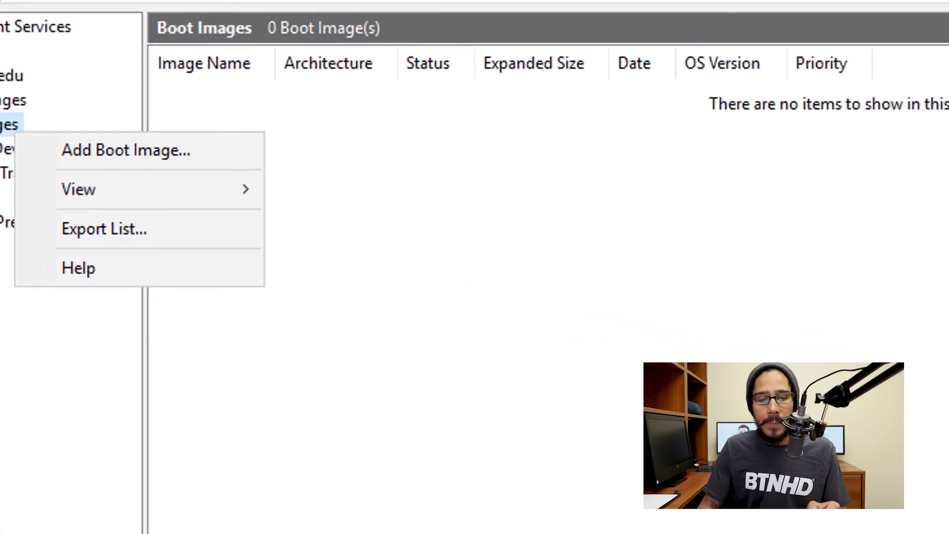
click(367, 264)
key(Tab)
key(Return)
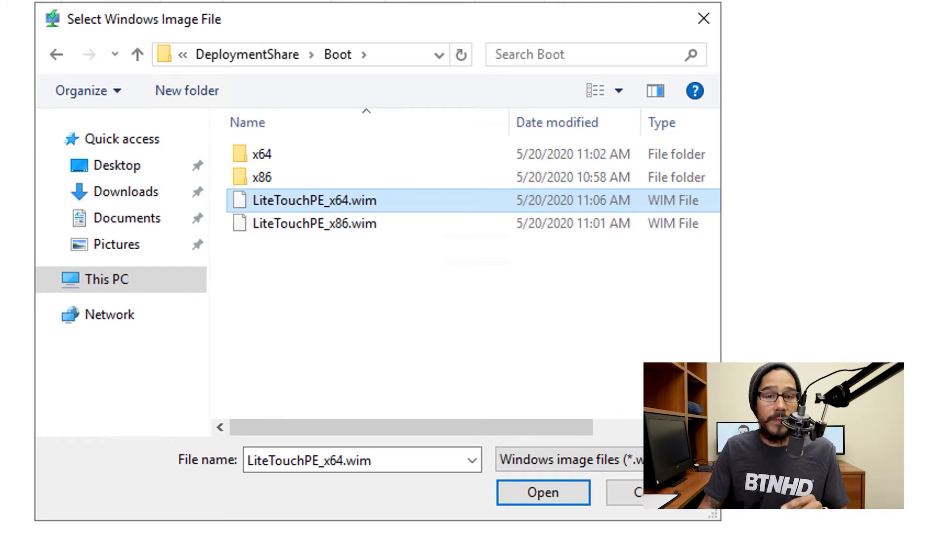
key(Return)
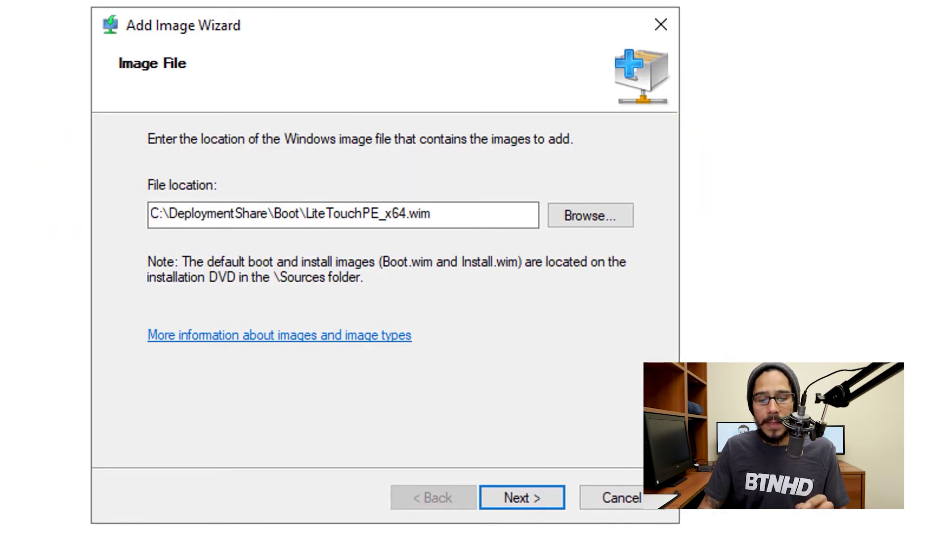
key(Return)
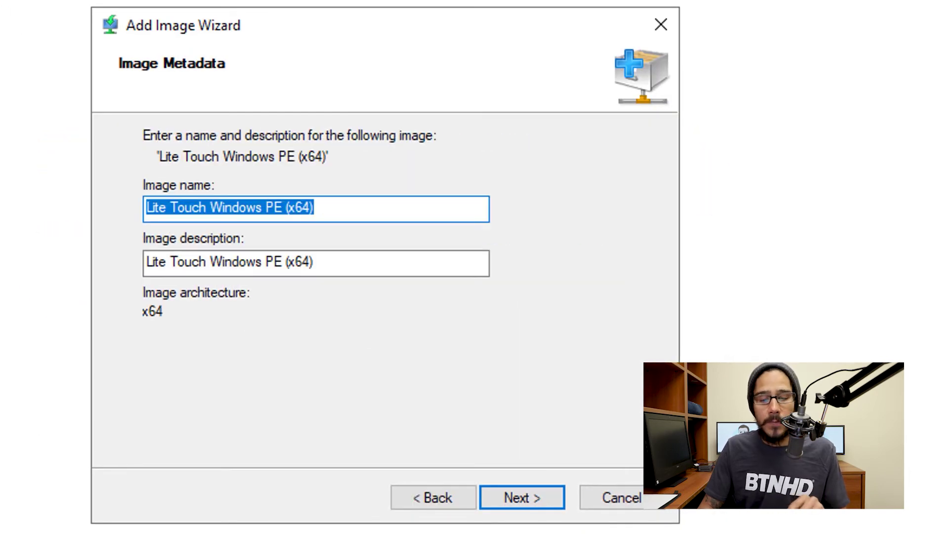
key(Return)
key(Return)
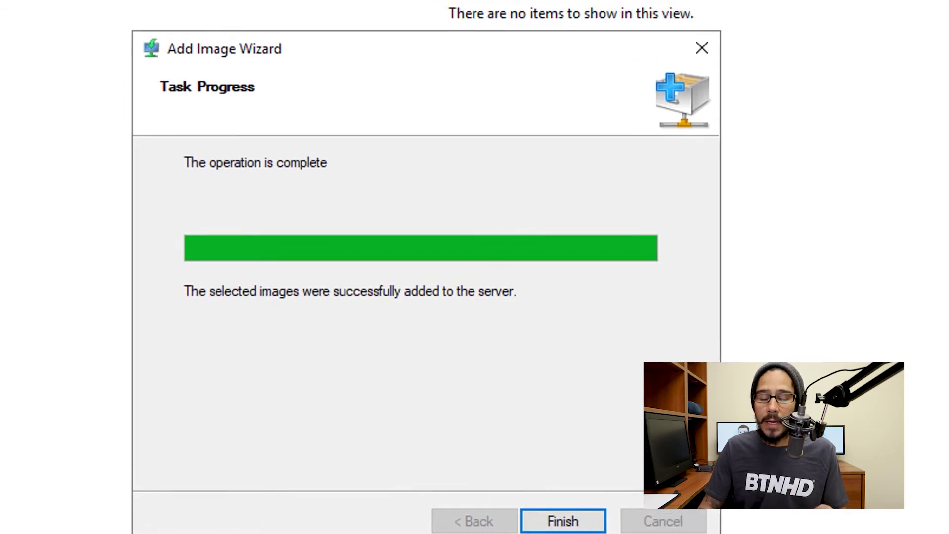
key(Return)
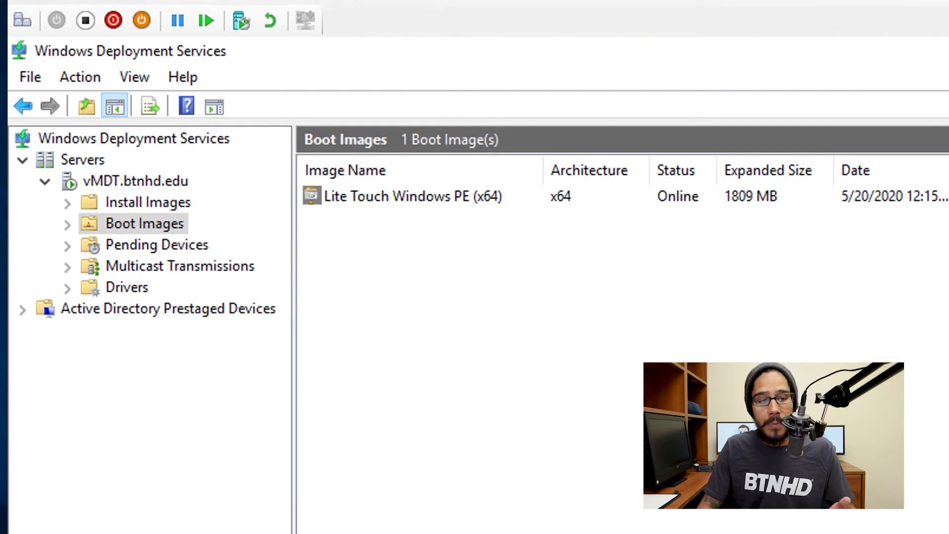
Restart the deployment services on vMDT.btnhd.edu via All Tasks > Restart
click(135, 182)
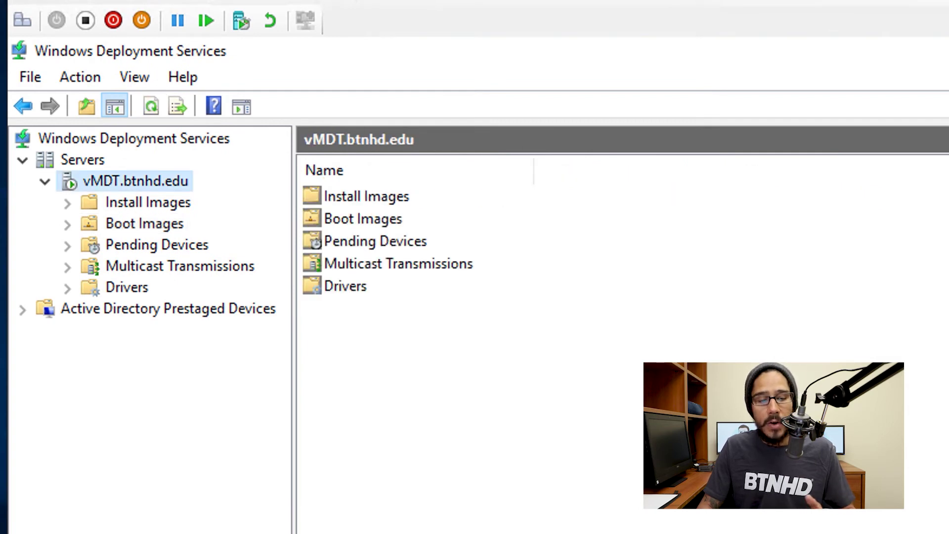
right_click(167, 186)
mouse_move(236, 266)
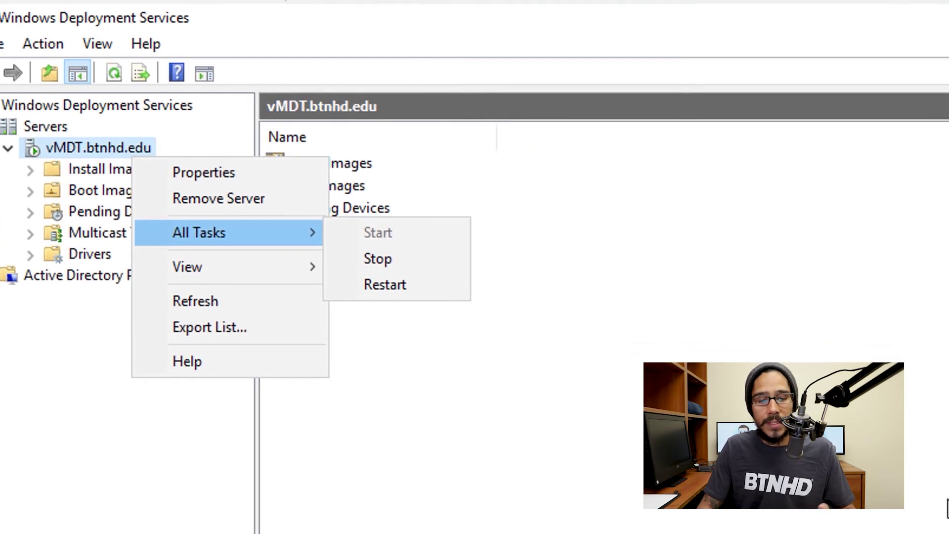
click(394, 292)
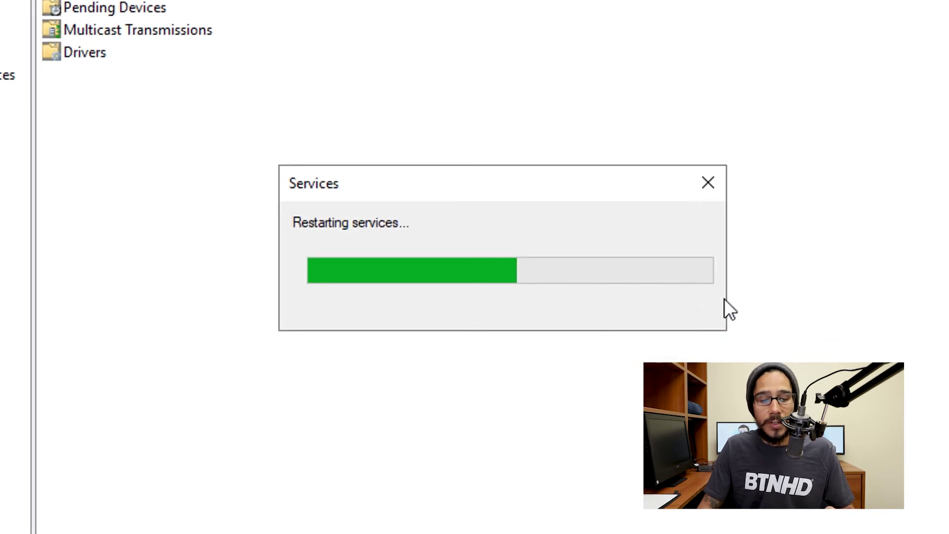